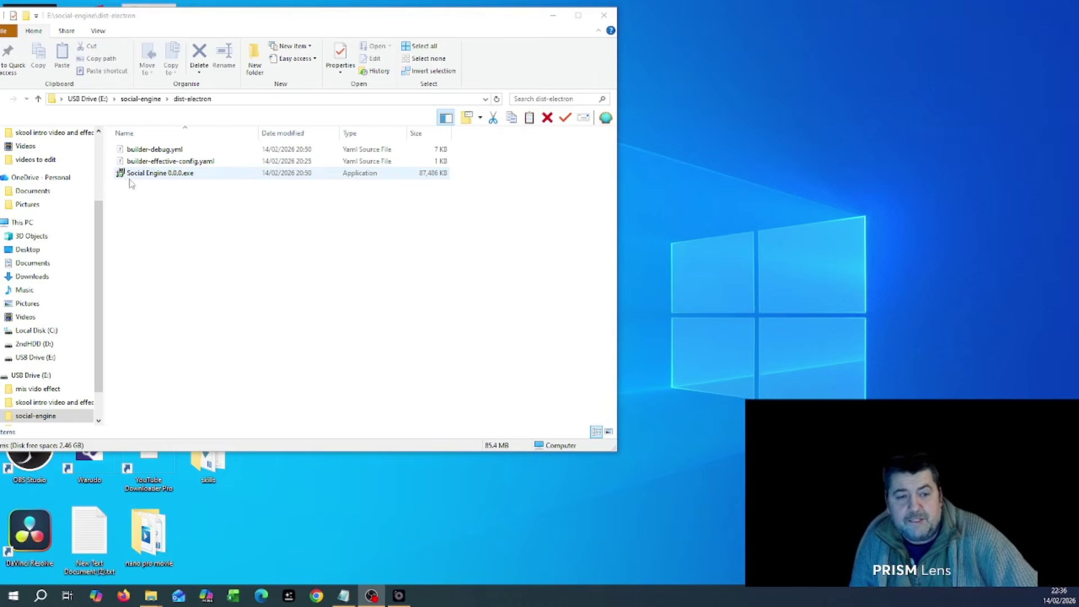
Step: Launch Social Engine 0.0.0.exe from the dist-electron folder and maximize its window
double_click(185, 176)
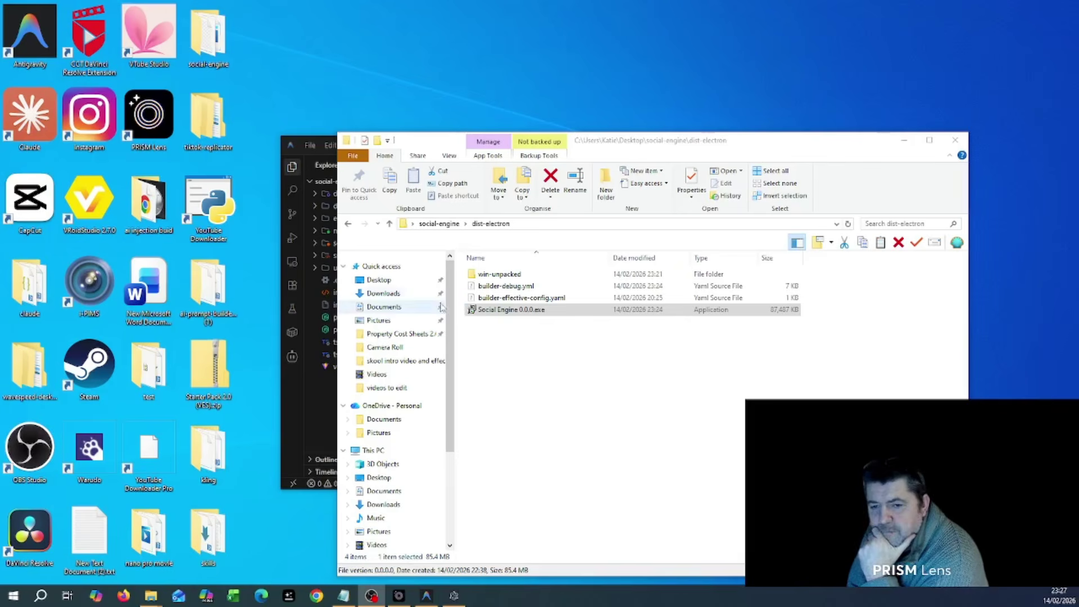
click(478, 311)
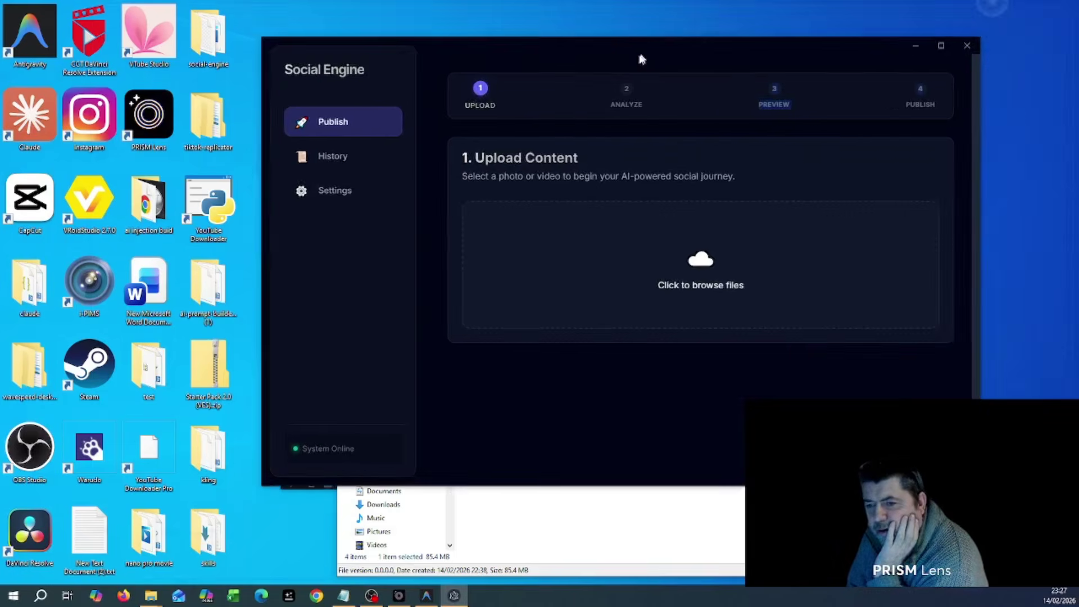
drag(639, 52, 595, 105)
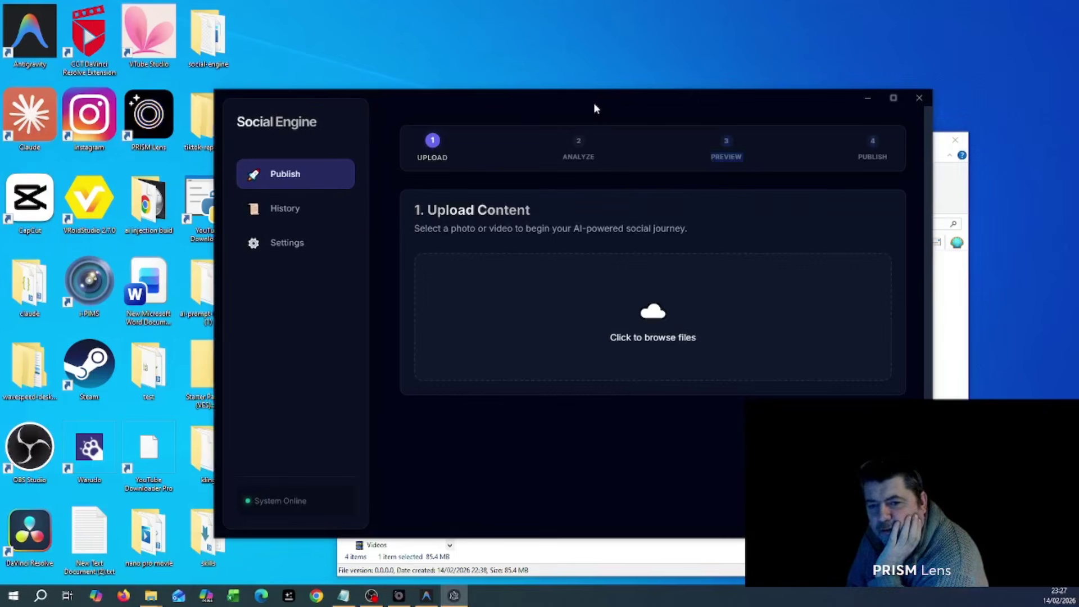
click(893, 98)
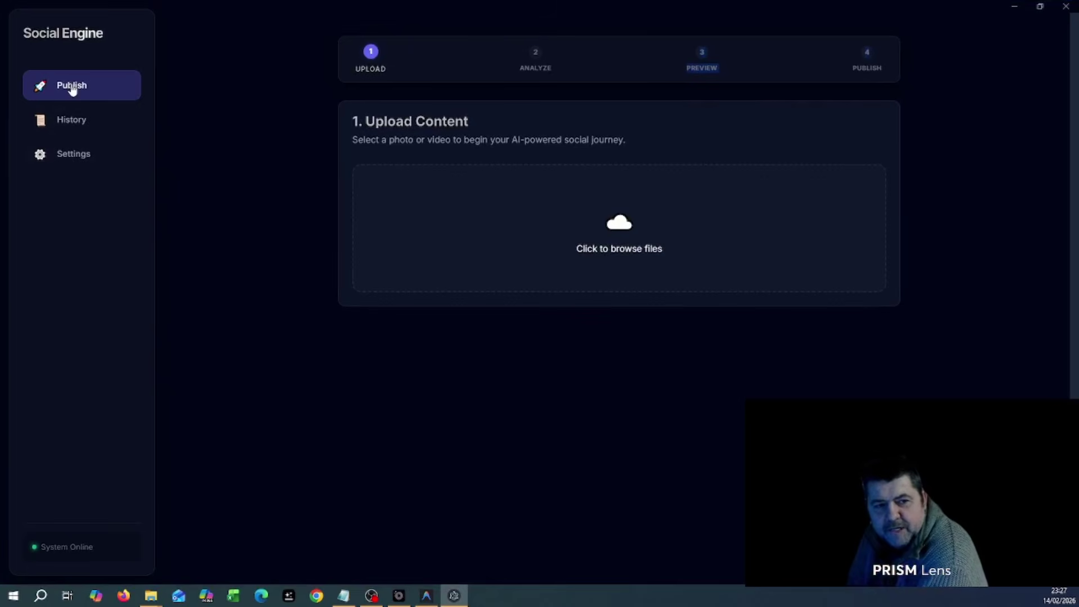
Step: View the post history, and return to the Publish page
click(70, 122)
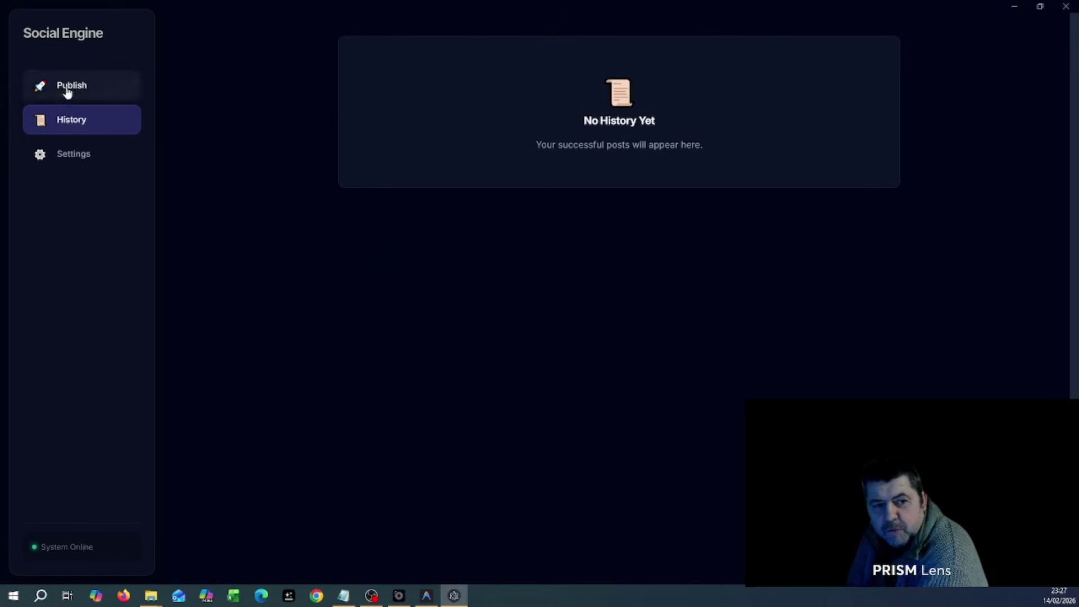
click(68, 91)
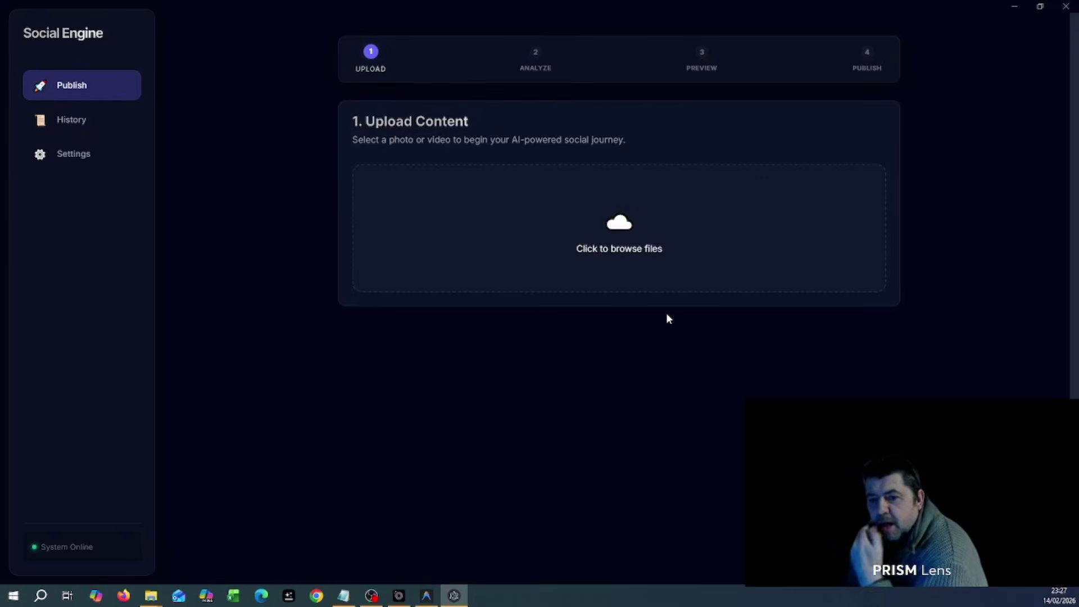
Step: Try to upload the food photography image from the Camera Roll folder in Pictures
click(606, 243)
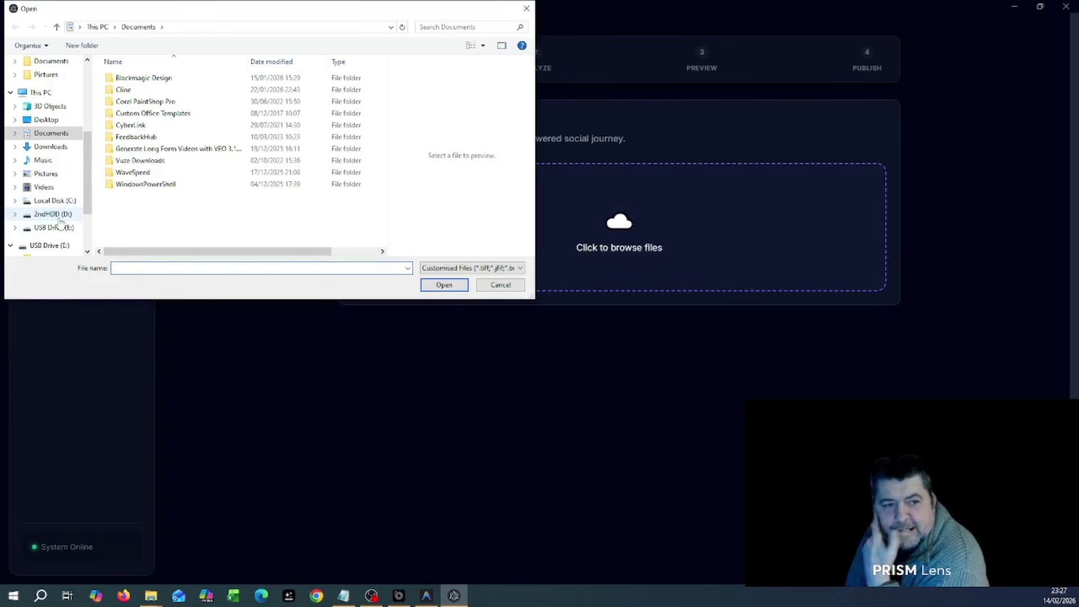
click(43, 74)
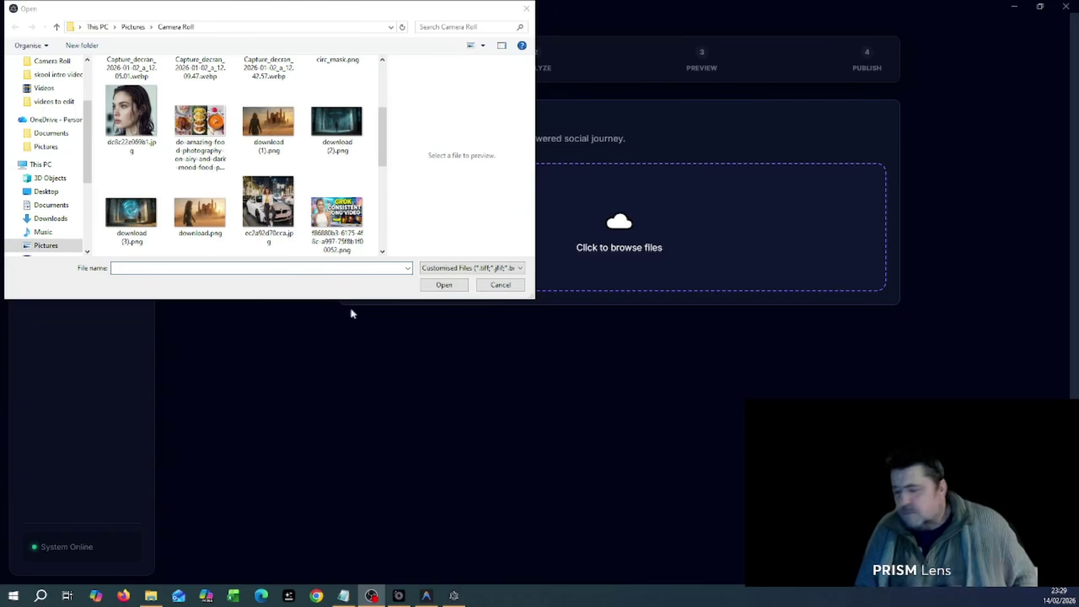
double_click(193, 132)
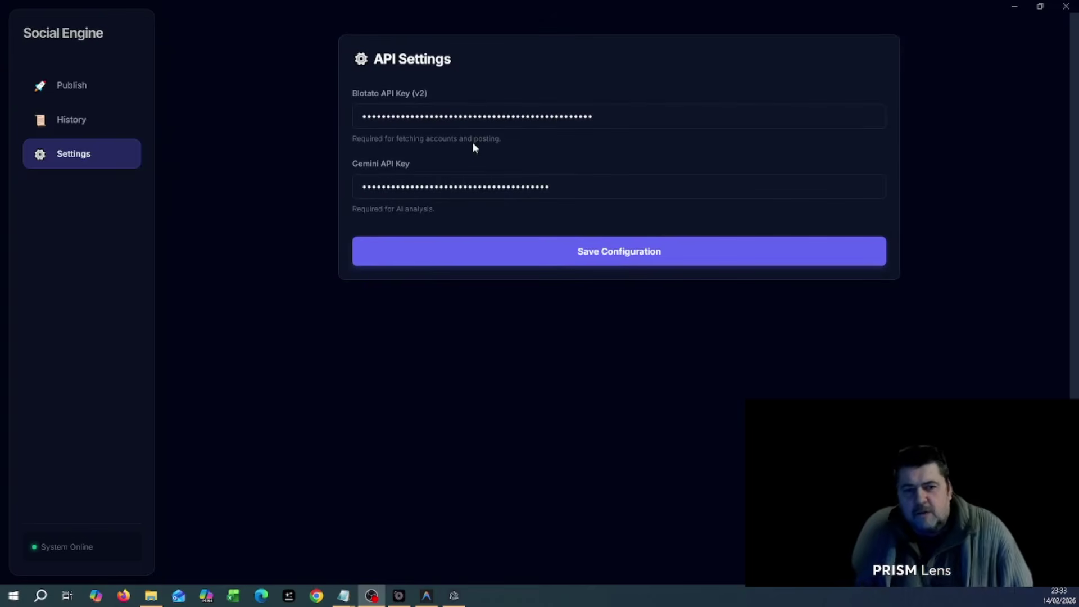
Step: Save the configuration of the Blotato and Gemini API keys
click(500, 255)
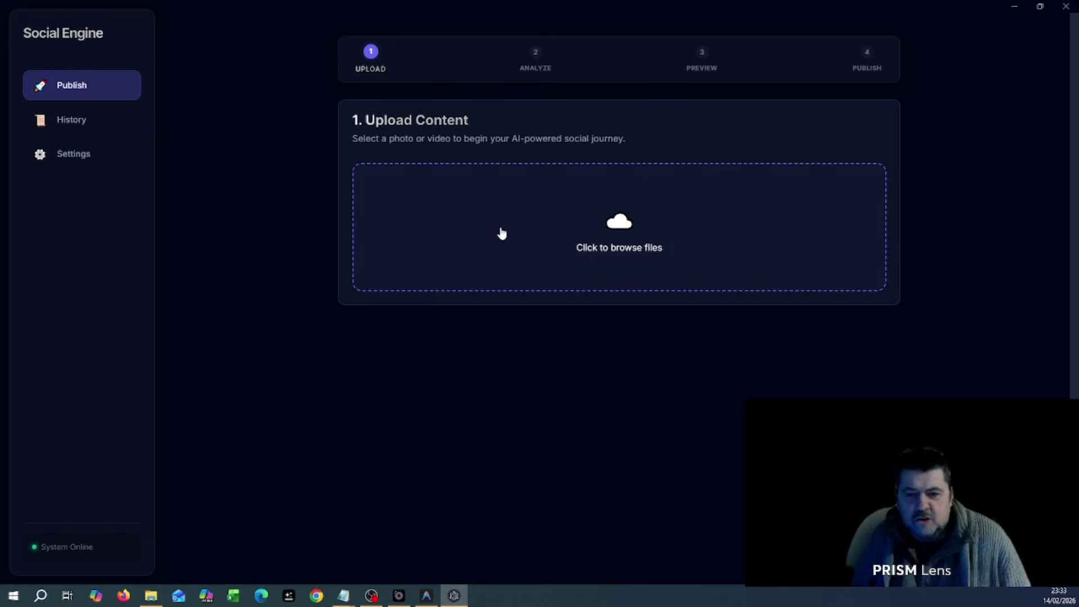
Step: Upload the food photography image from the Camera Roll folder and generate its AI caption and tags
click(614, 235)
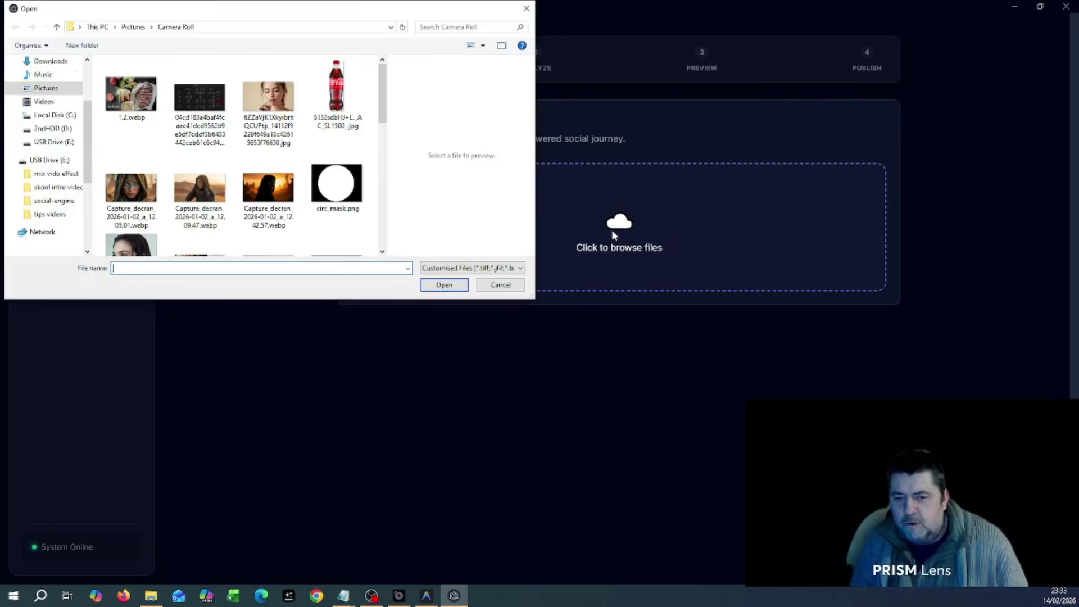
scroll(278, 200, down, 1)
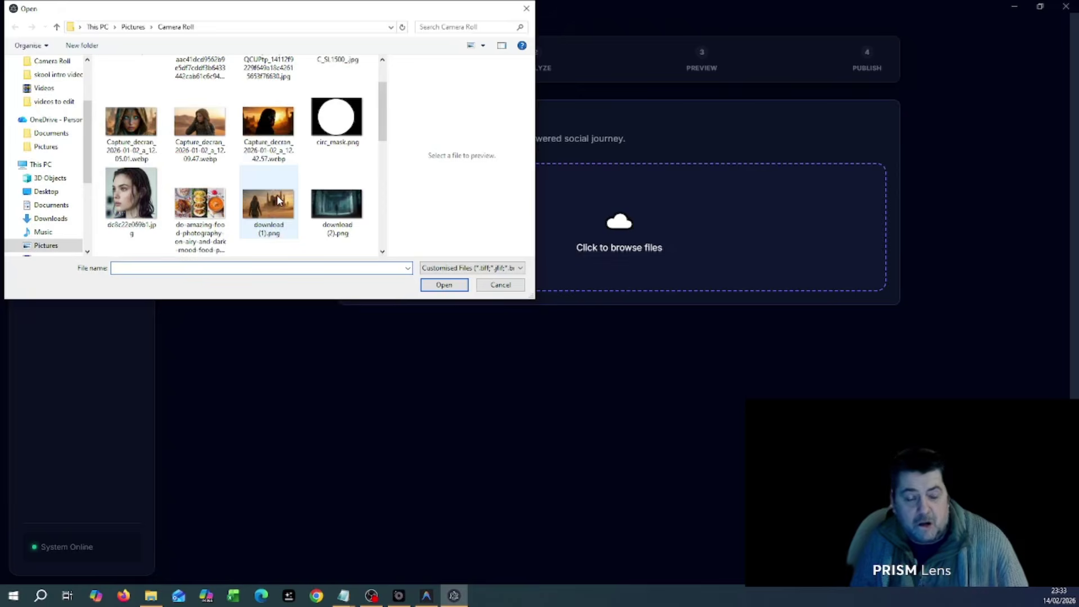
click(200, 206)
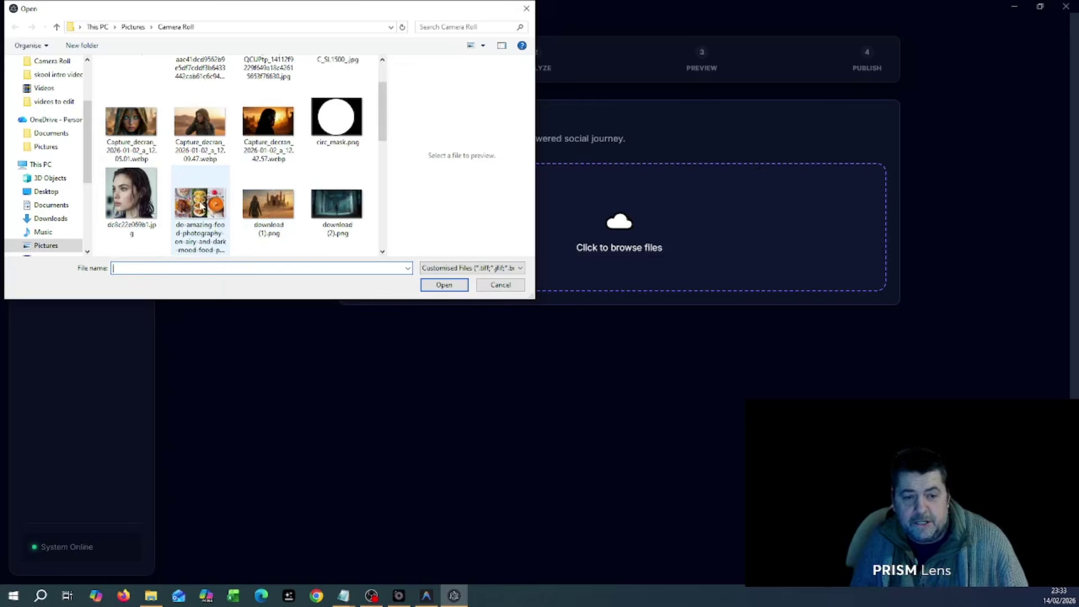
click(450, 285)
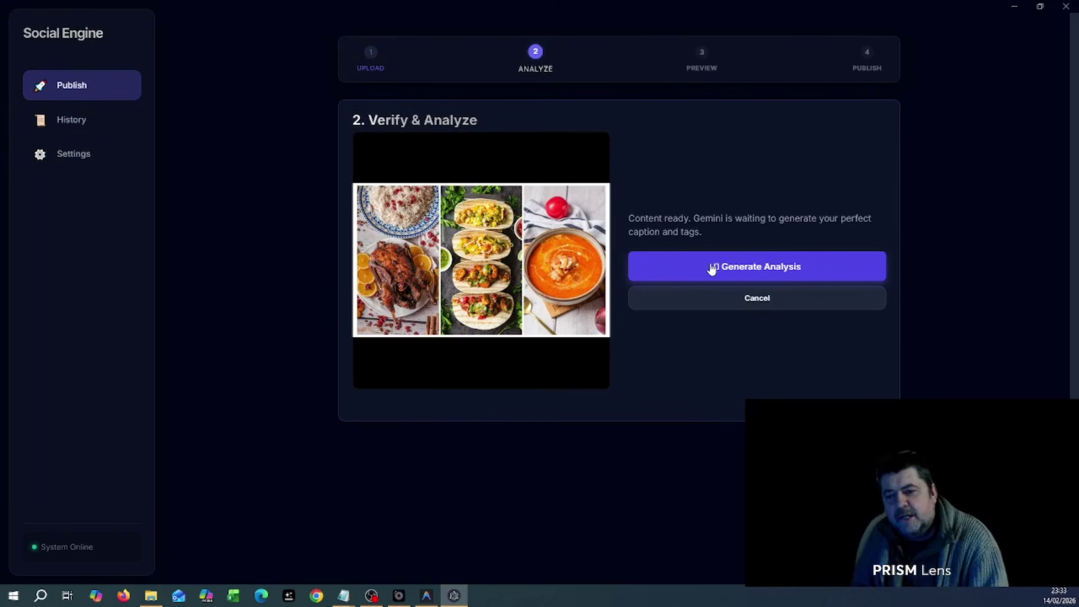
click(711, 267)
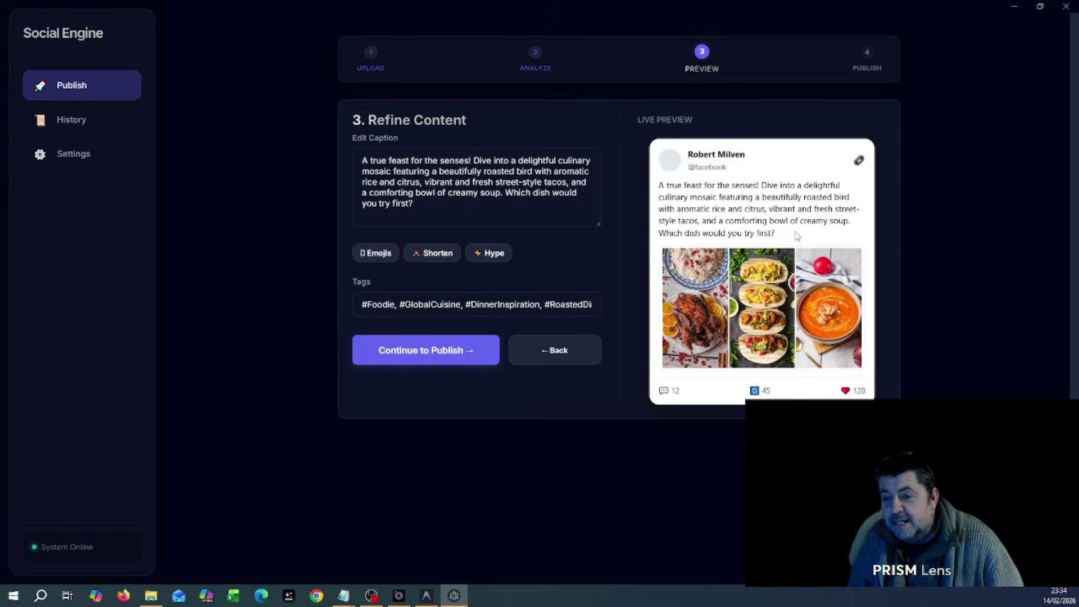
Step: Refine the generated caption by applying the Emojis, Shorten and Hype adjustments in that order
scroll(797, 236, down, 1)
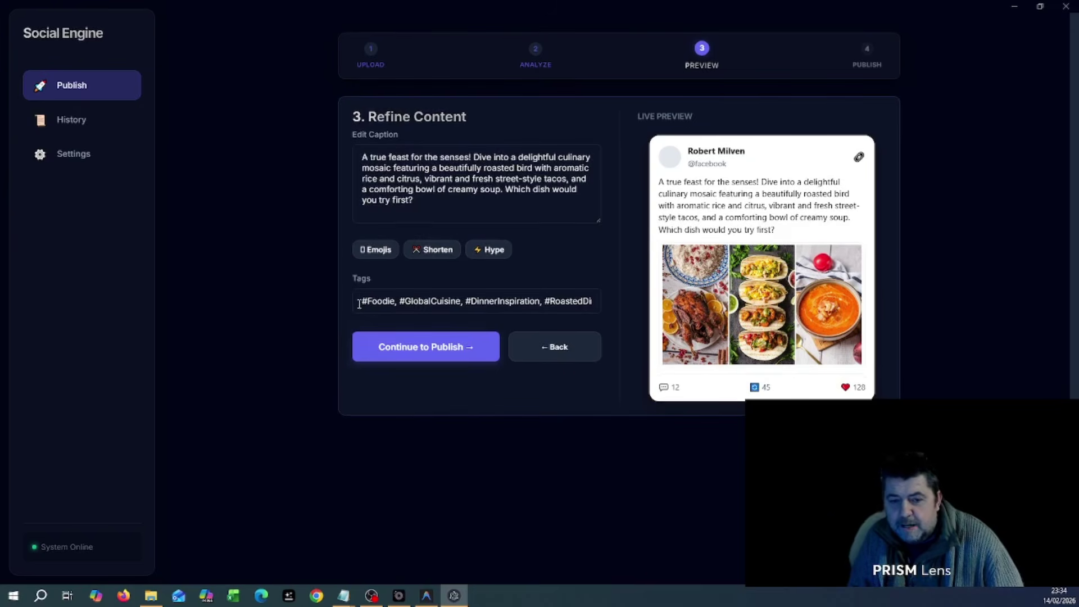
click(371, 256)
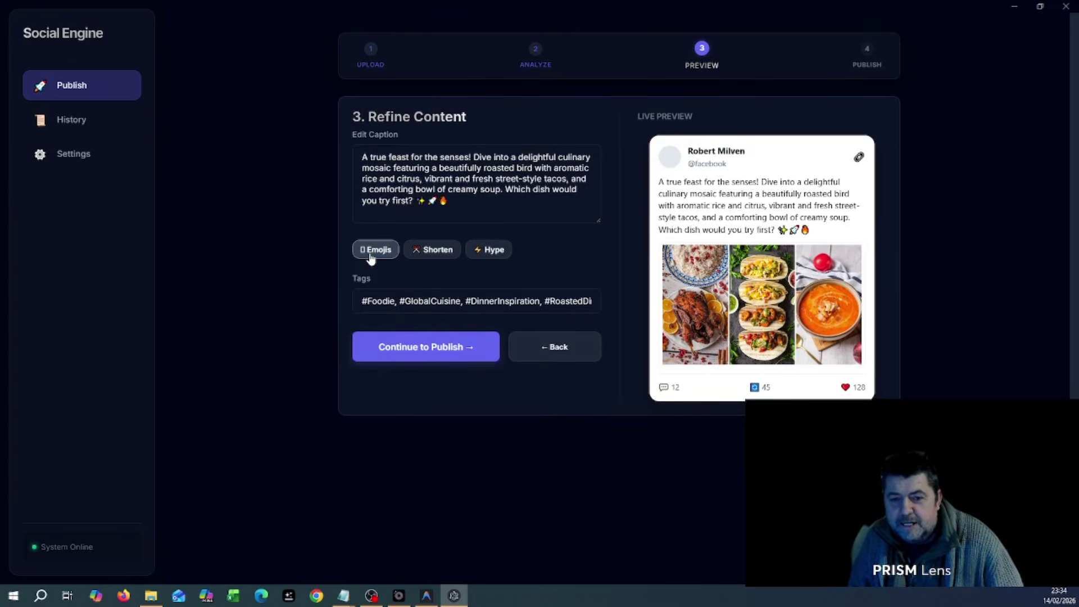
click(440, 253)
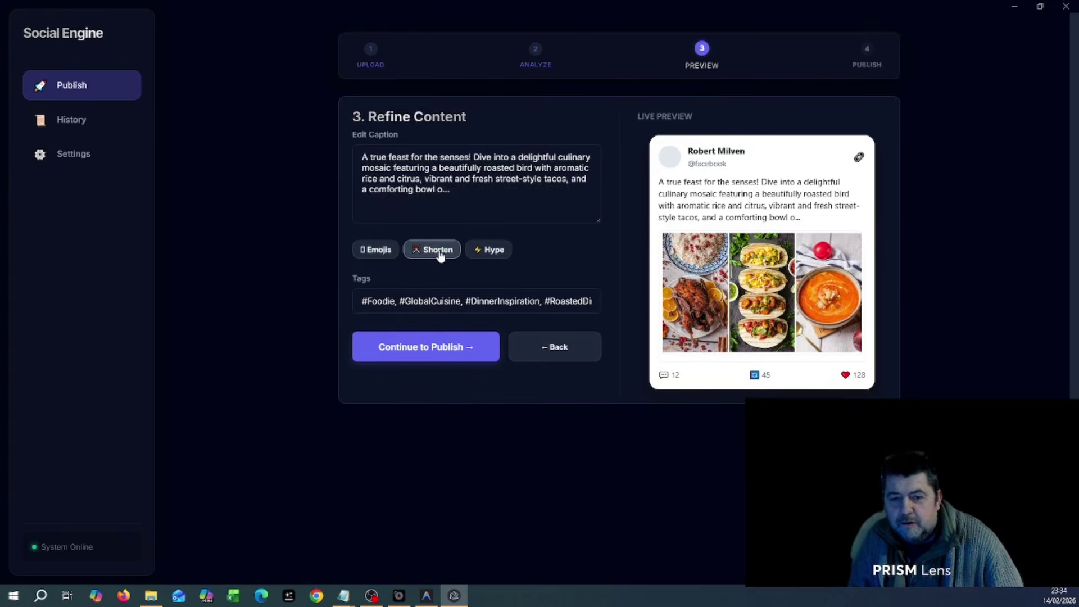
click(480, 252)
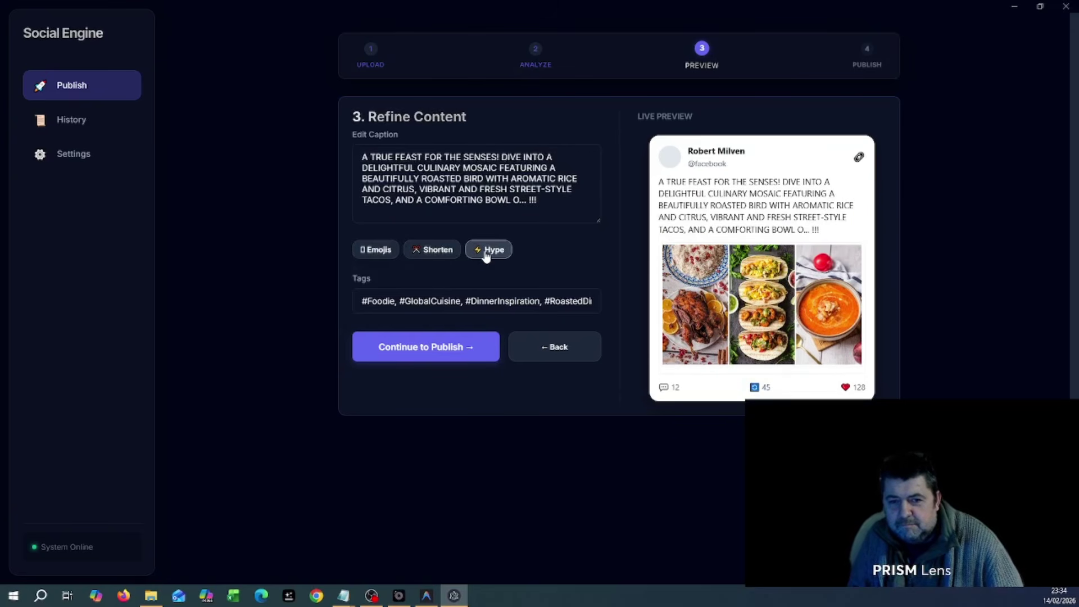
Step: Continue to the publishing stage and choose the twitter - HoldingsPpr account as the destination
click(426, 347)
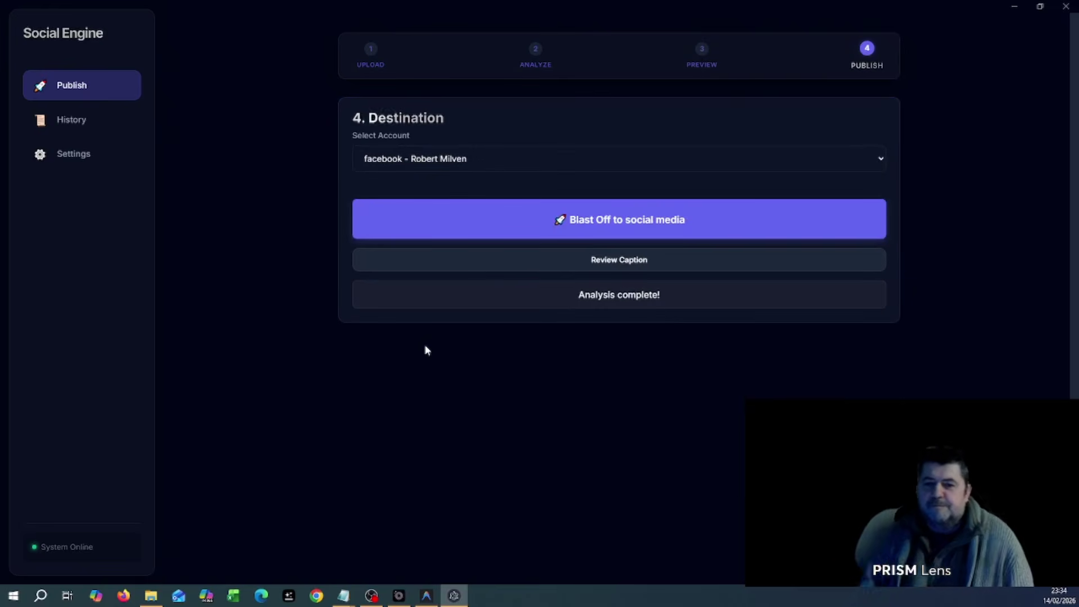
click(638, 167)
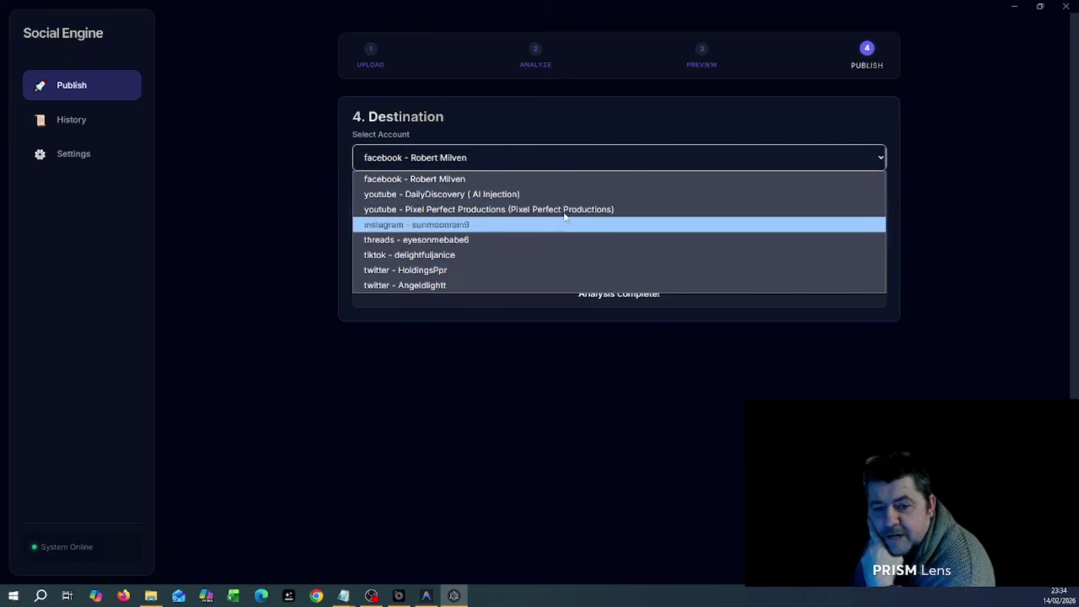
click(557, 271)
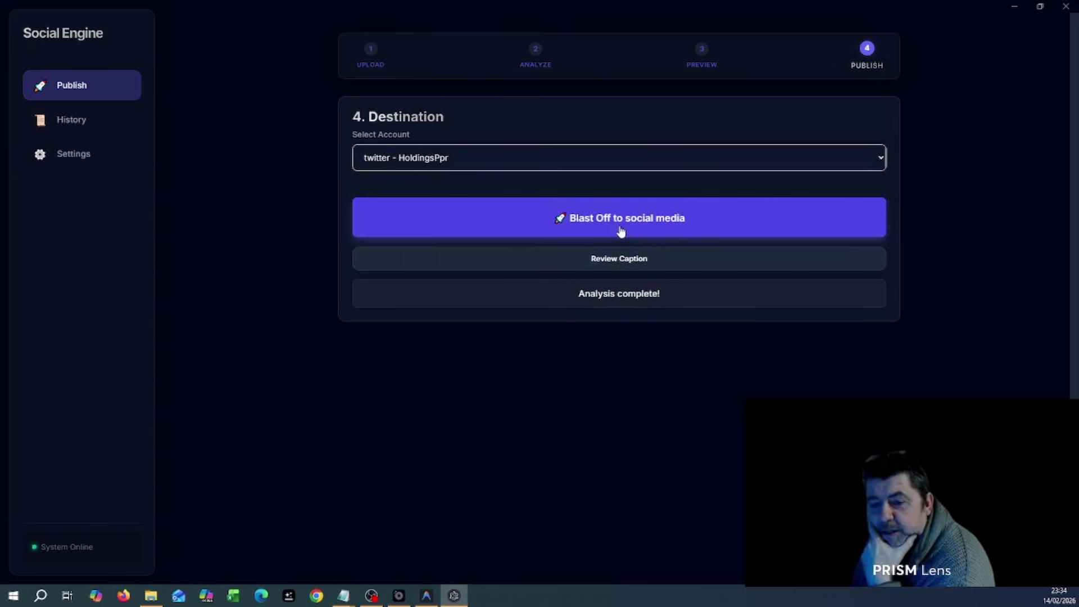
Step: Review the caption in the Twitter preview, and publish the food post to social media
click(619, 263)
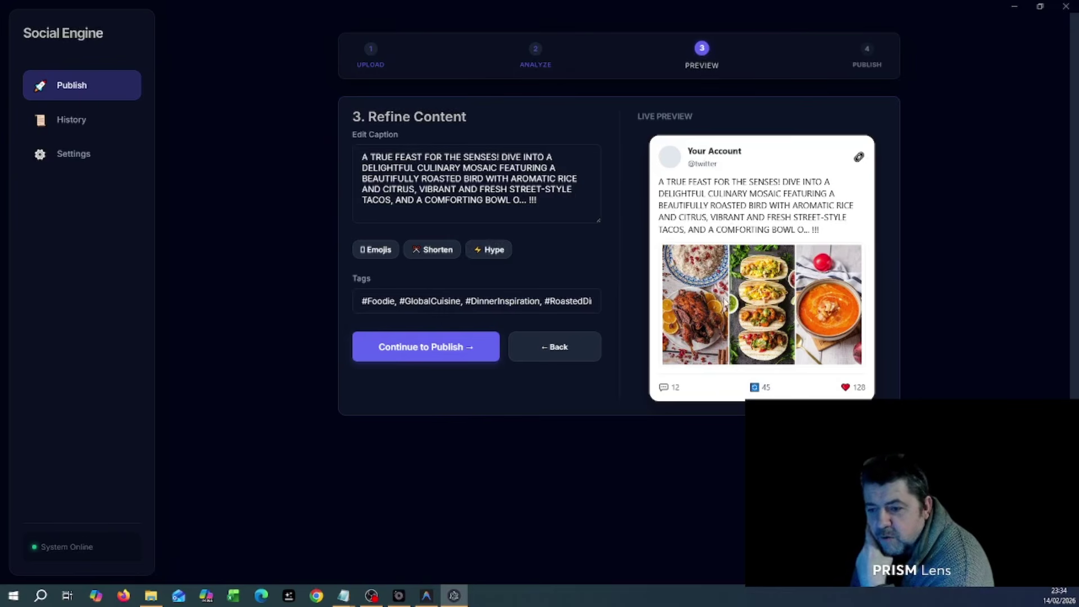
click(439, 352)
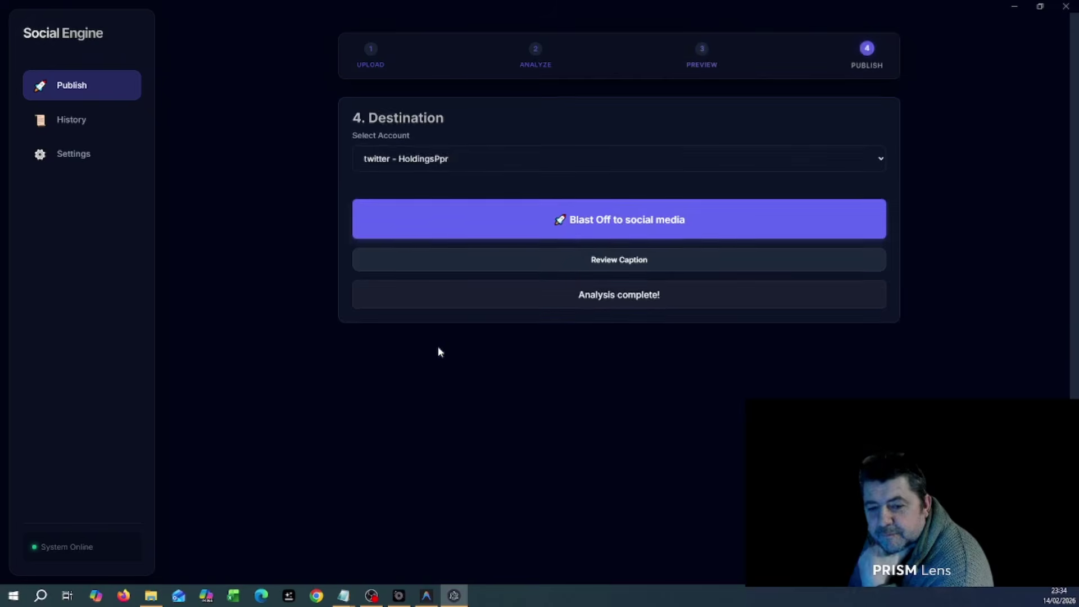
click(627, 223)
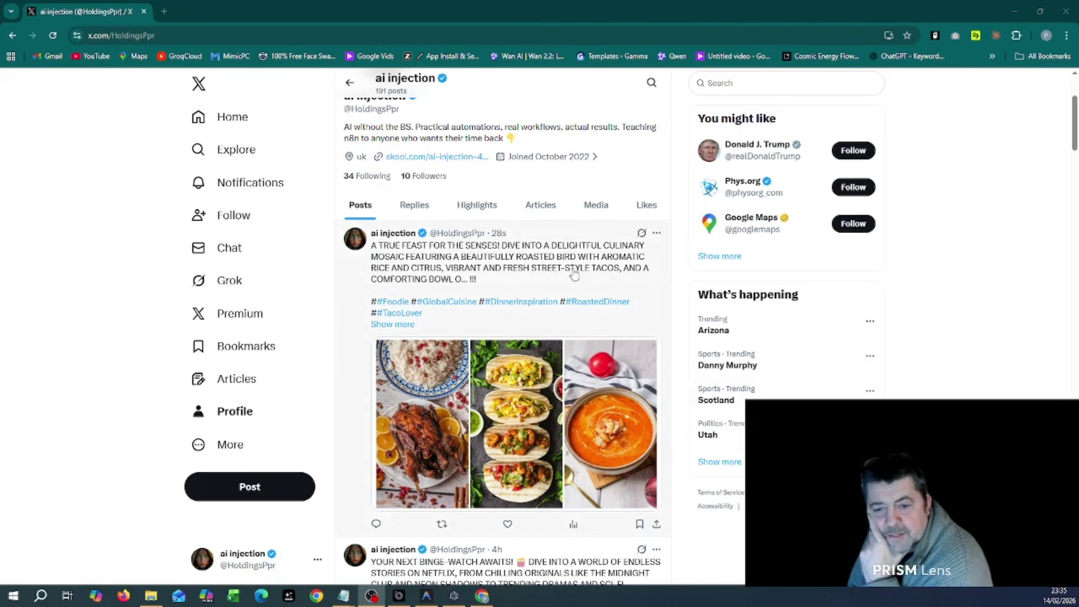
Step: In Chrome, examine the newly published food post and the earlier posts on the X profile
scroll(574, 274, down, 3)
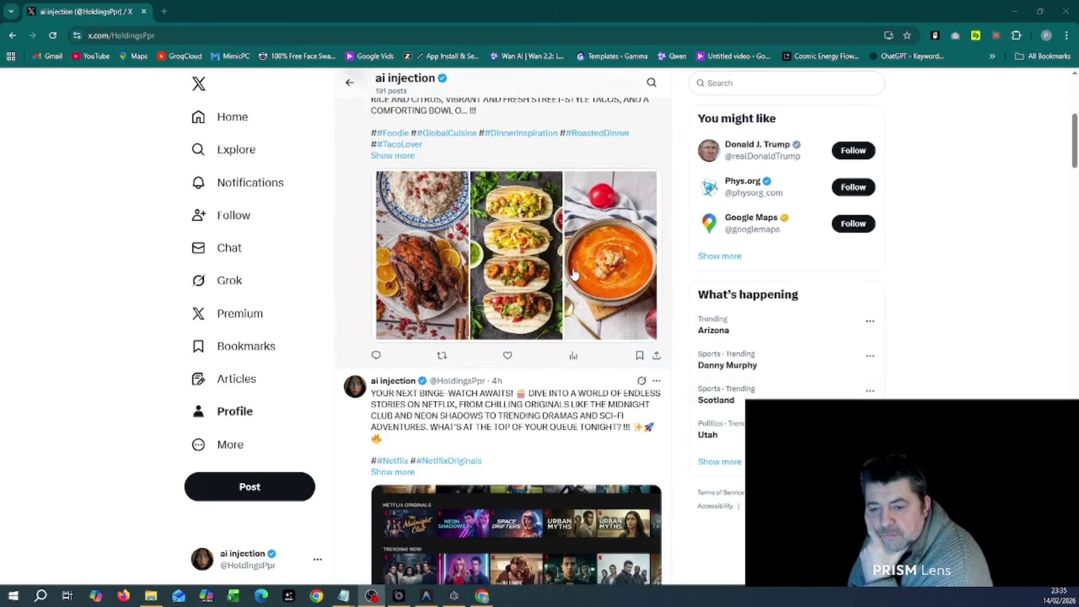
scroll(574, 274, up, 2)
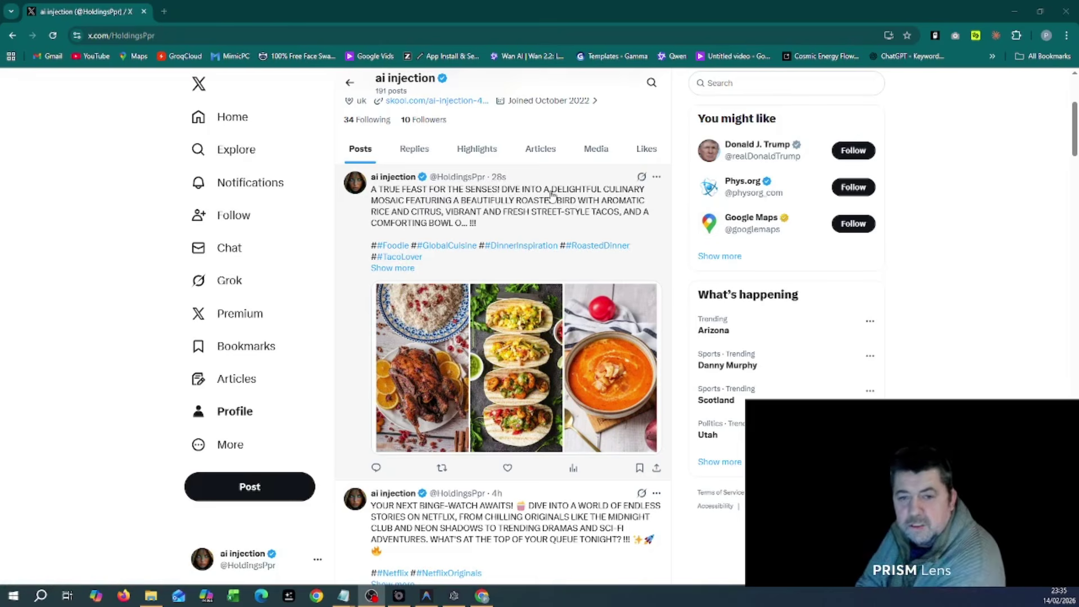
scroll(514, 271, down, 6)
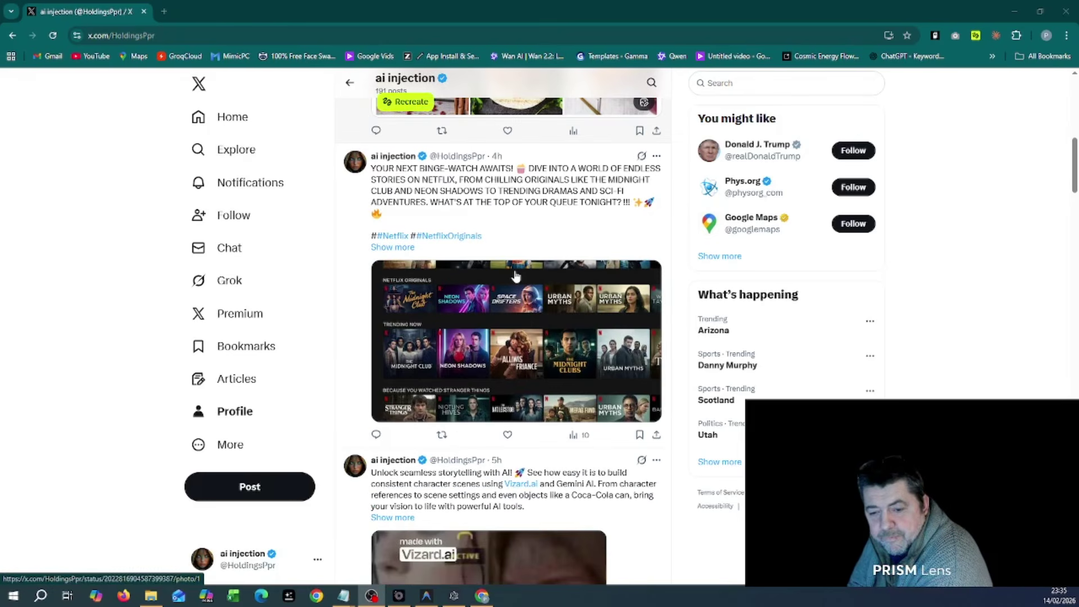
scroll(515, 276, down, 2)
scroll(502, 326, up, 10)
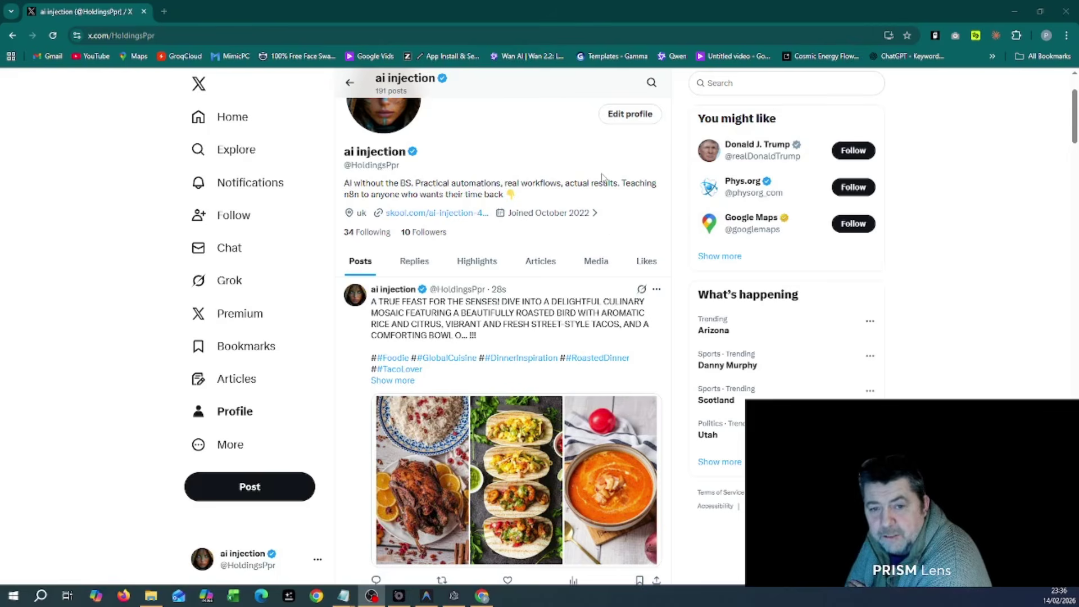
scroll(601, 177, up, 2)
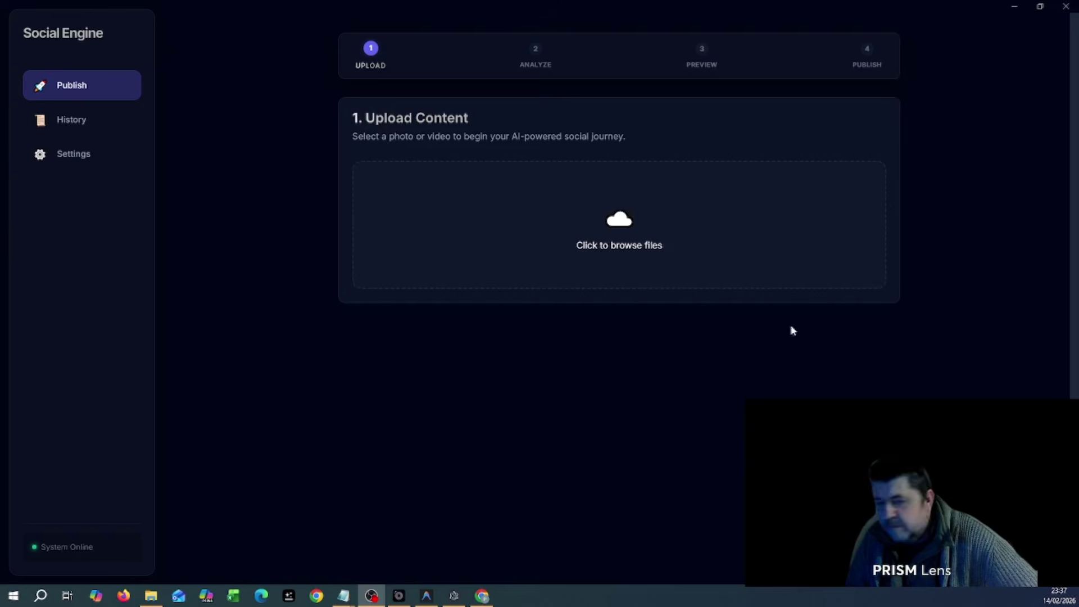
Step: Back in Social Engine, check the post history for the published post and return to the Publish page
click(93, 123)
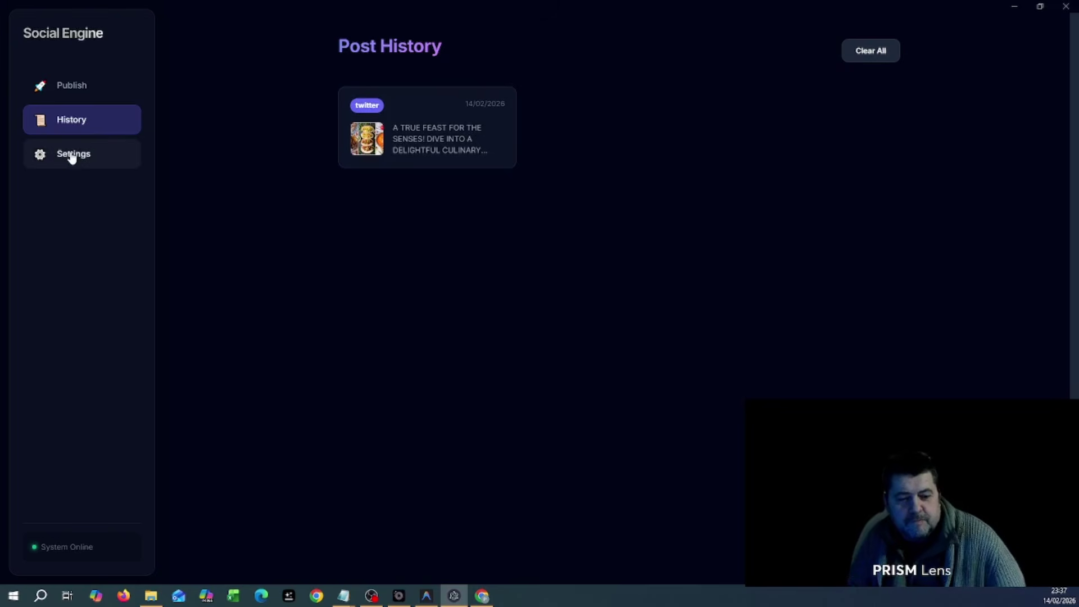
click(84, 90)
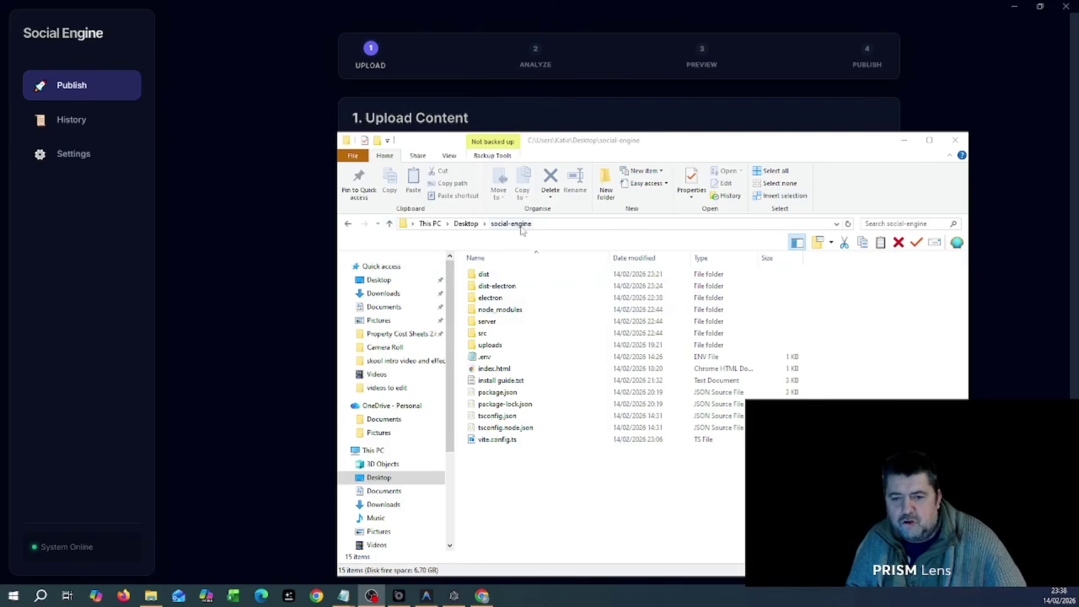
Step: In File Explorer, look at the contents of the dist-electron folder inside social-engine, and close the window
double_click(488, 288)
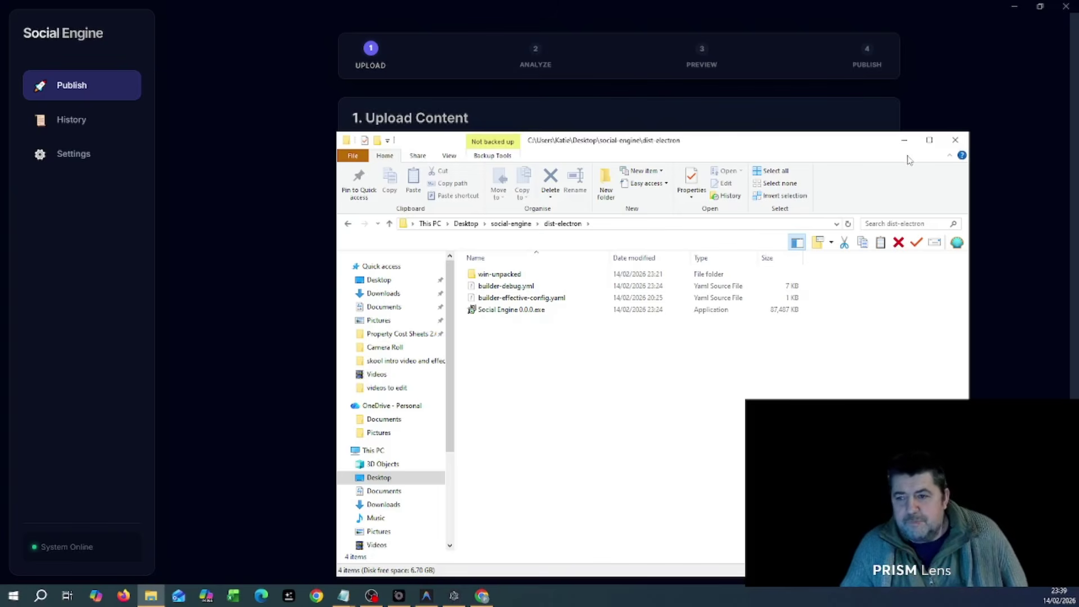
click(955, 140)
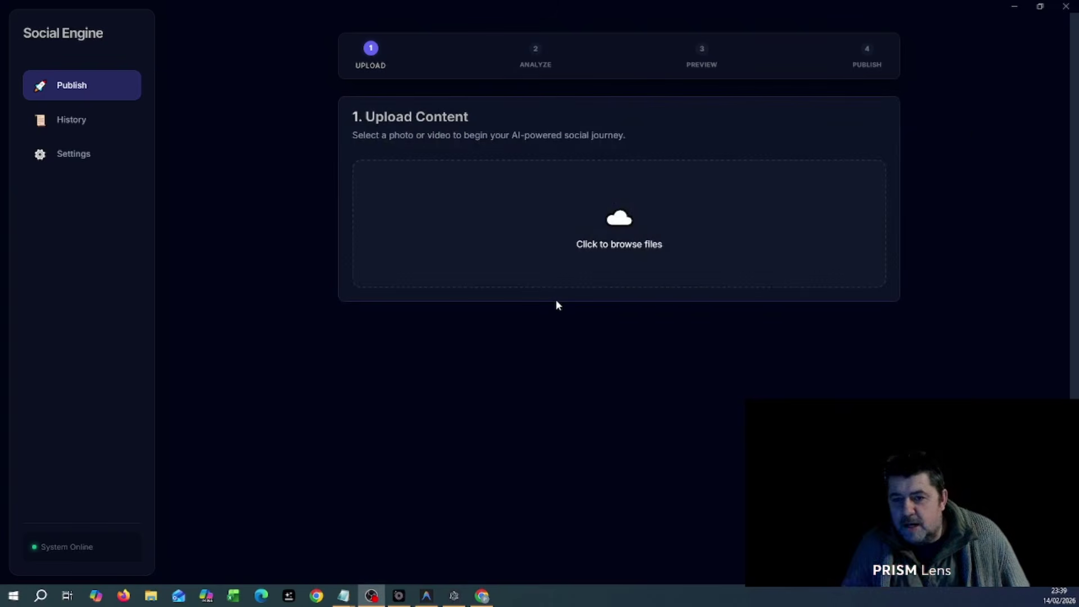